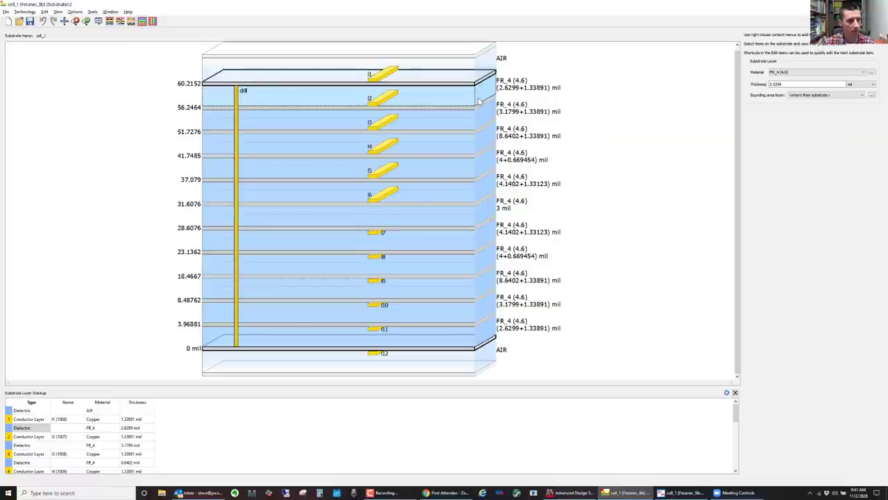
- Switch to the SIPro/PIPro window and unload the PPR magnetic and electric field plots from the layout view
key(alt+Tab)
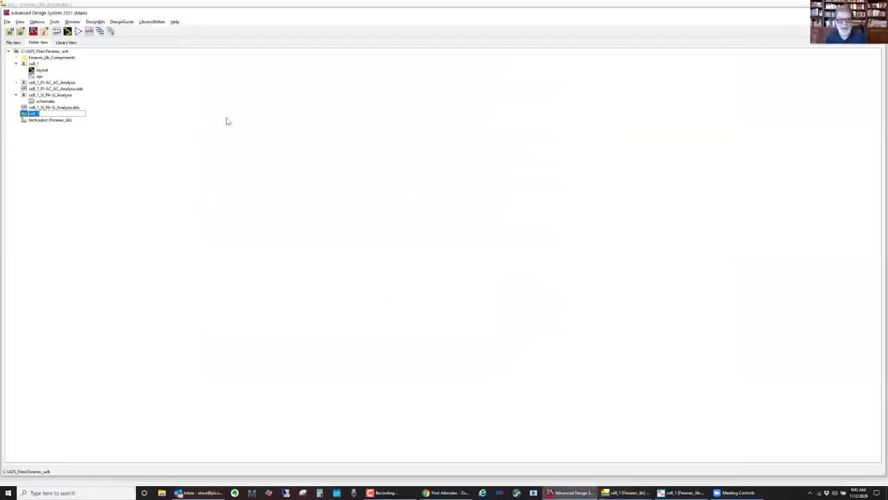
key(alt+Tab)
key(alt+Tab)
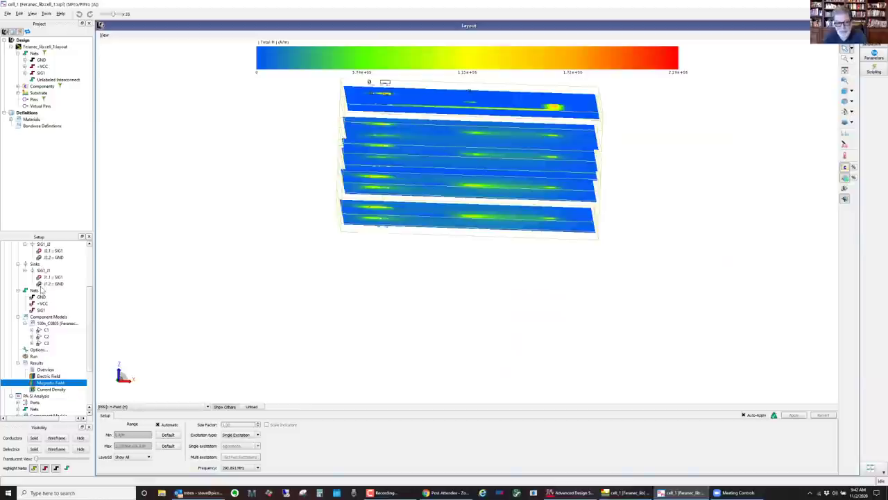
scroll(42, 272, up, 1)
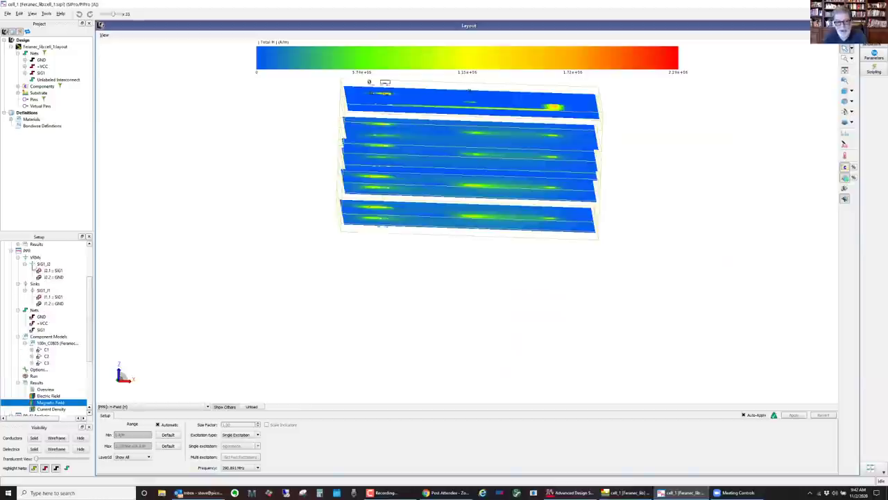
click(11, 250)
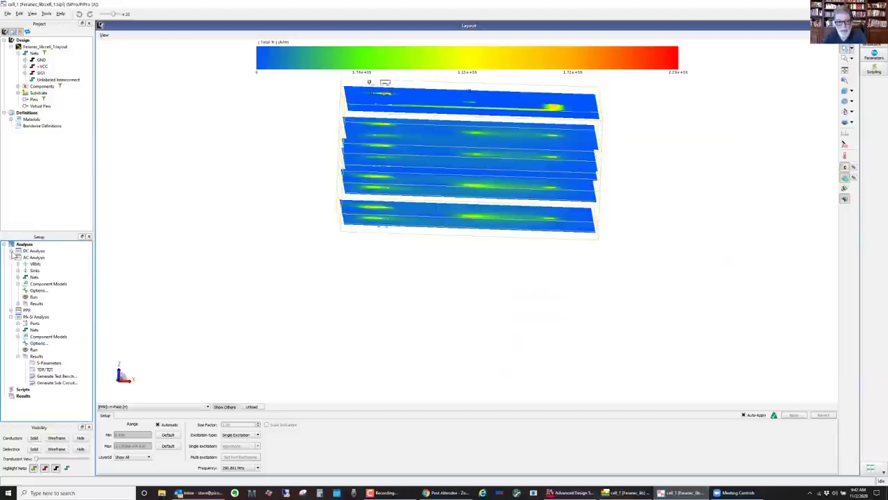
double_click(28, 310)
click(251, 406)
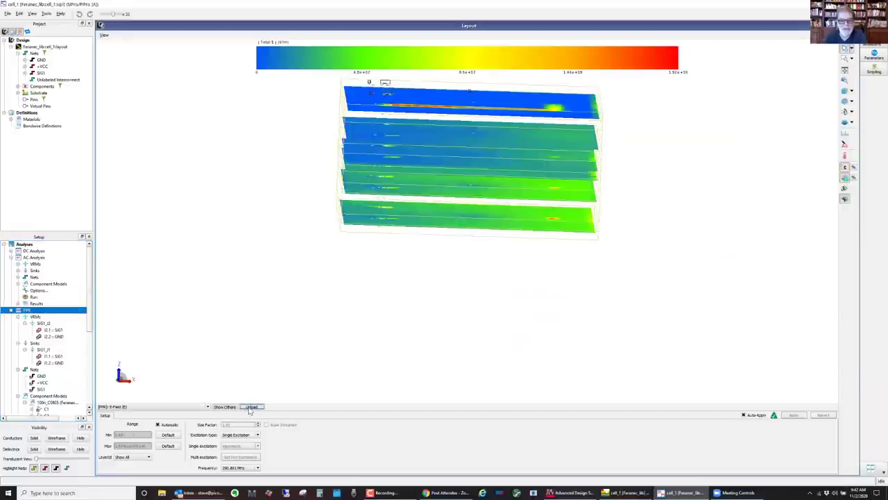
click(250, 408)
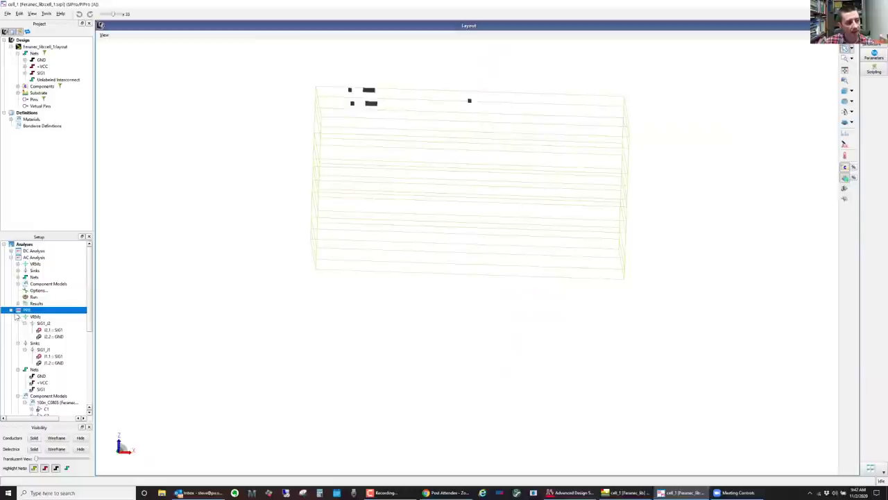
- Collapse the PPR and AC Analysis setups in the analyses tree, keeping PA-SI Analysis expanded
click(10, 310)
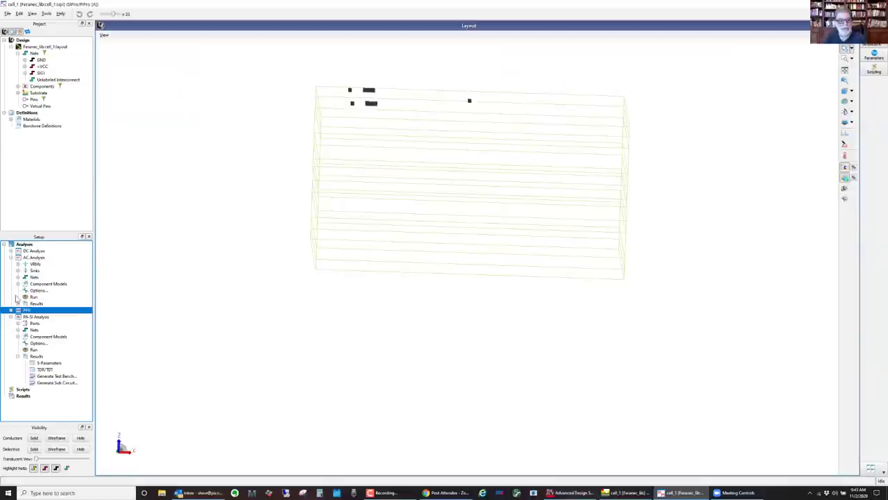
click(11, 258)
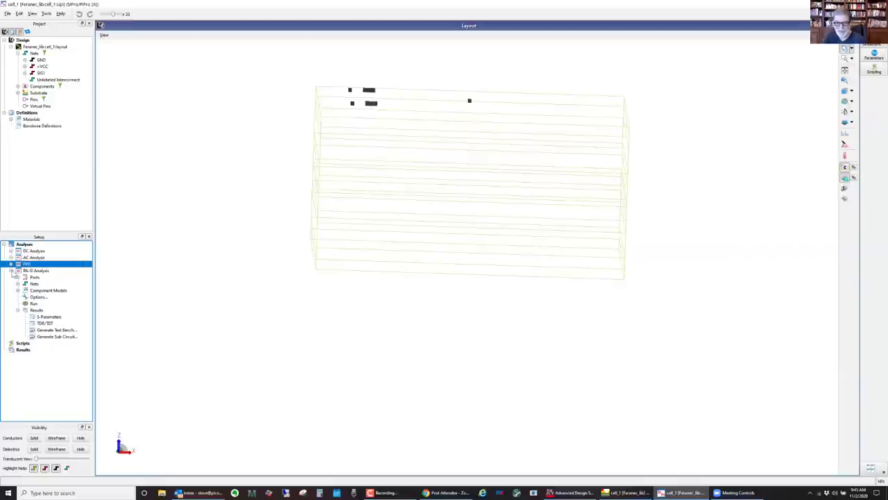
click(11, 271)
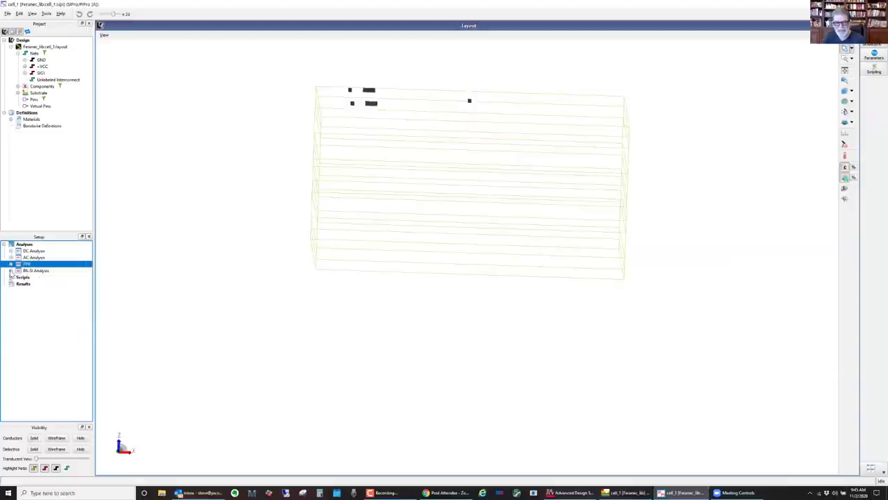
click(11, 270)
- Examine the PA-SI Analysis ports SIG1_J1 and SIG1_J2, locating each in the layout and listing the pins of SIG1_J2
click(18, 277)
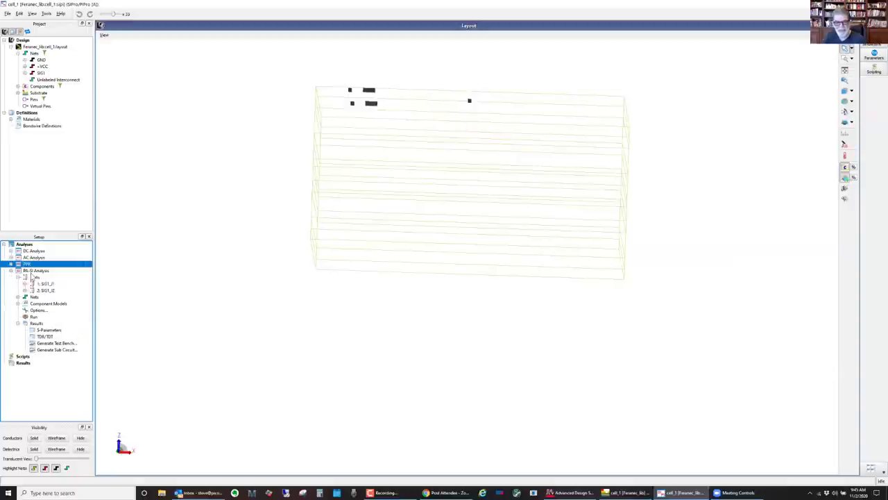
double_click(34, 278)
double_click(34, 278)
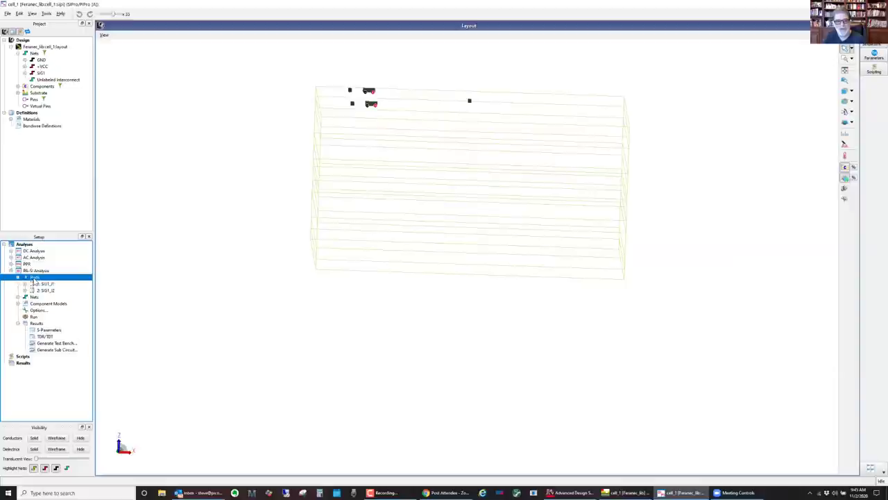
click(40, 285)
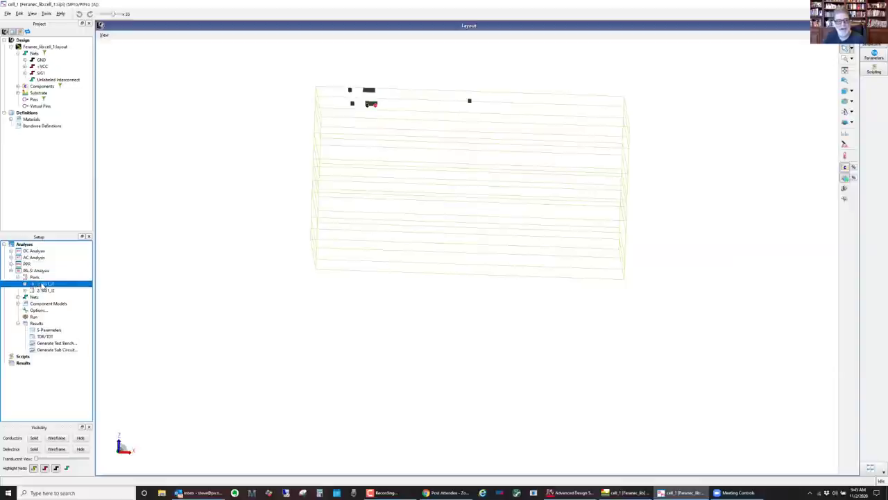
double_click(42, 286)
double_click(41, 285)
double_click(42, 290)
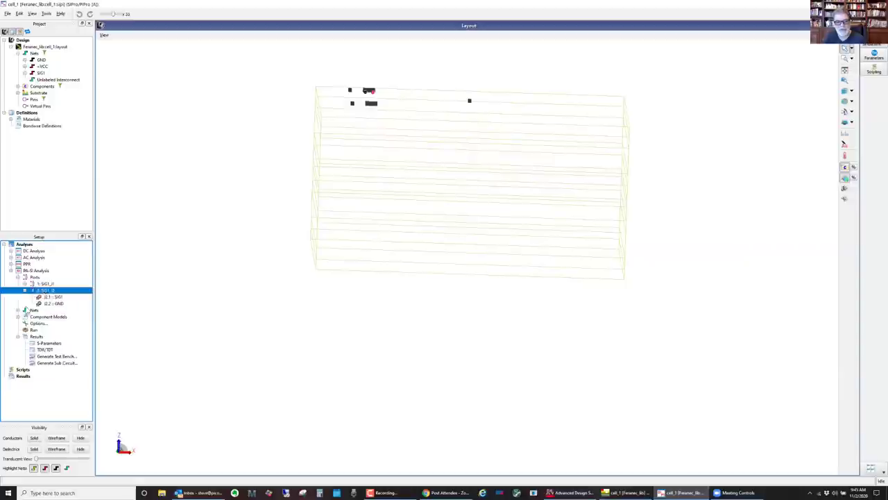
- Expand the PA-SI nets and component models, and review the lumped RLC model of the 100n_C0805 capacitor
click(17, 310)
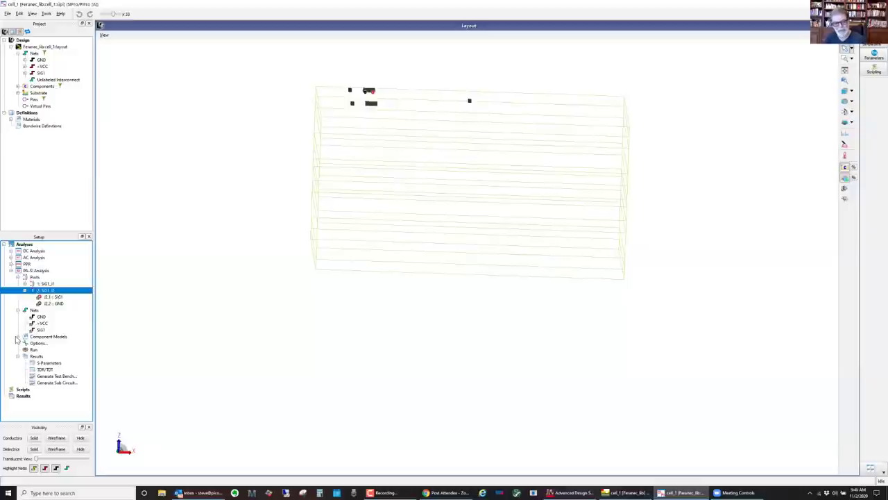
click(17, 336)
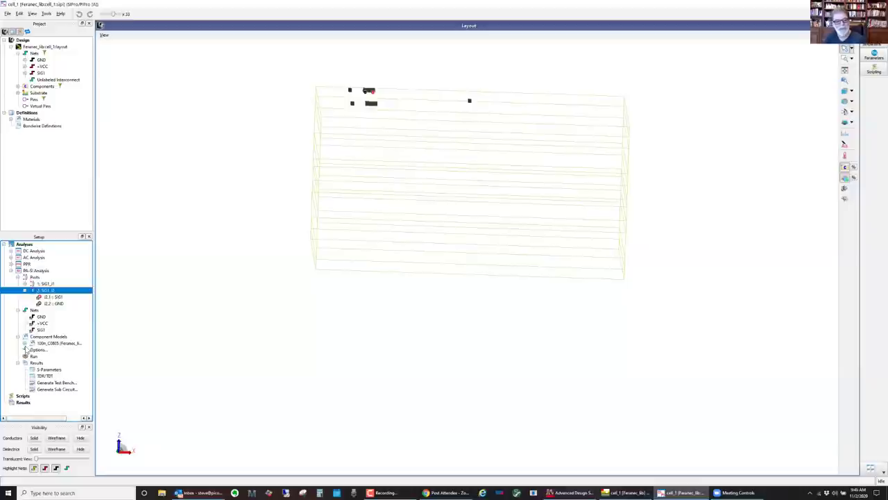
click(24, 343)
double_click(43, 344)
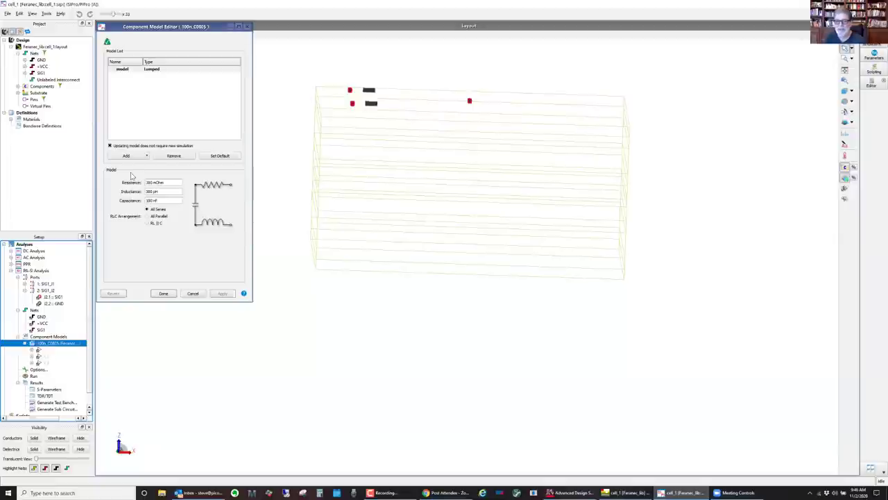
click(157, 200)
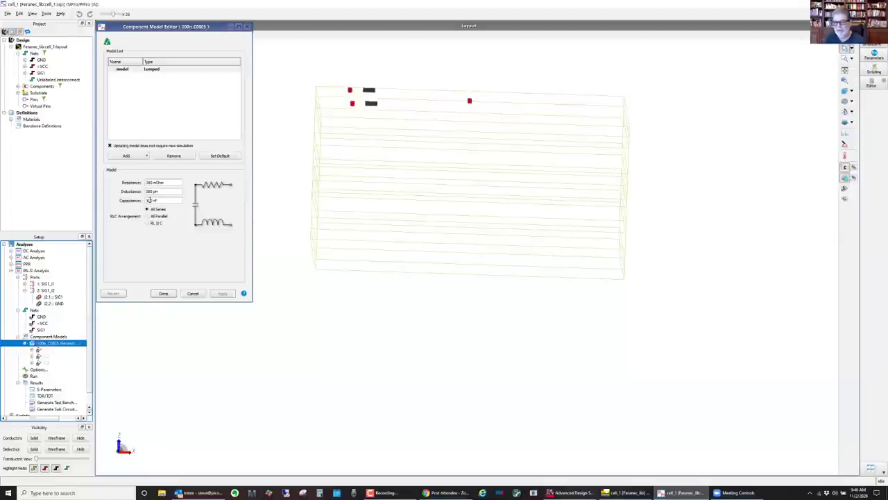
click(163, 294)
- Review the frequency plan and mesh options in the PA-SI simulation setup, and close the setup
scroll(46, 351, down, 1)
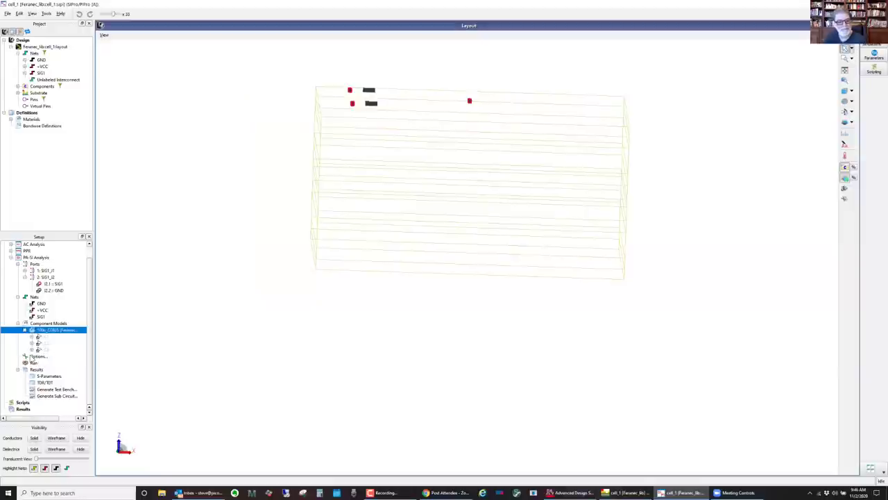
double_click(35, 356)
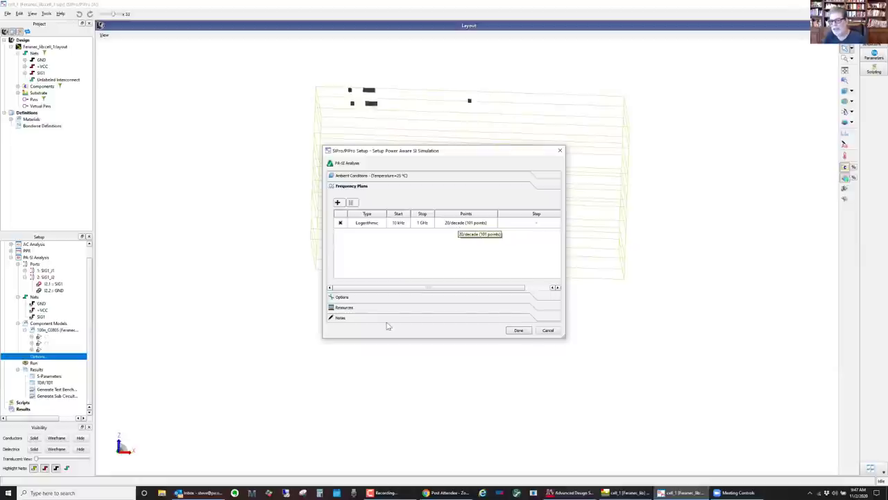
click(350, 299)
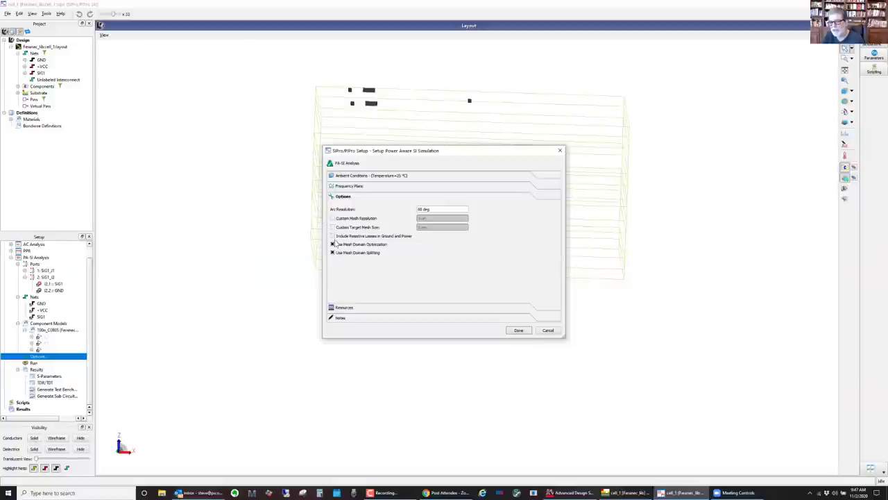
click(527, 333)
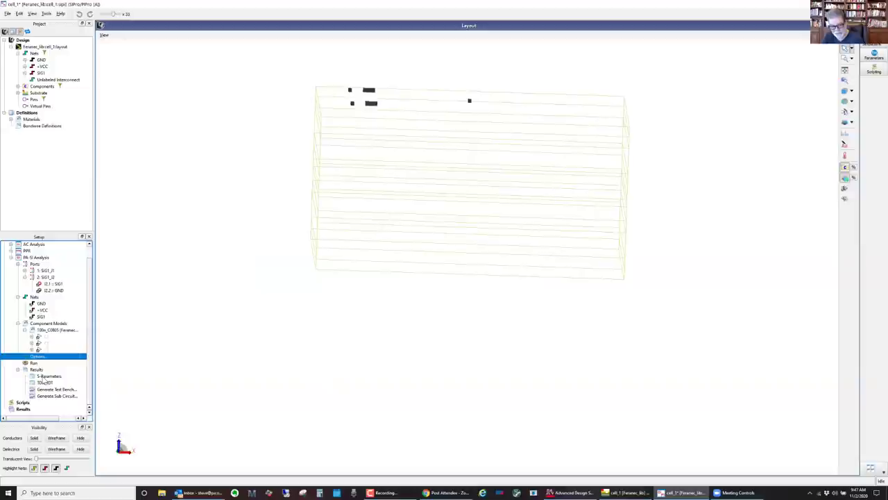
- Plot the PA-SI S-parameters for both ports' reflection and the transmission between them, and close the plot window
click(43, 376)
double_click(43, 376)
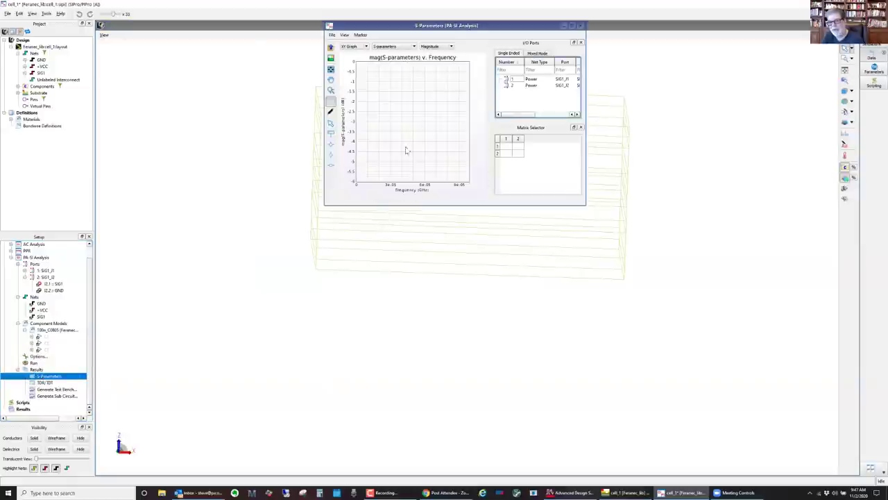
click(507, 146)
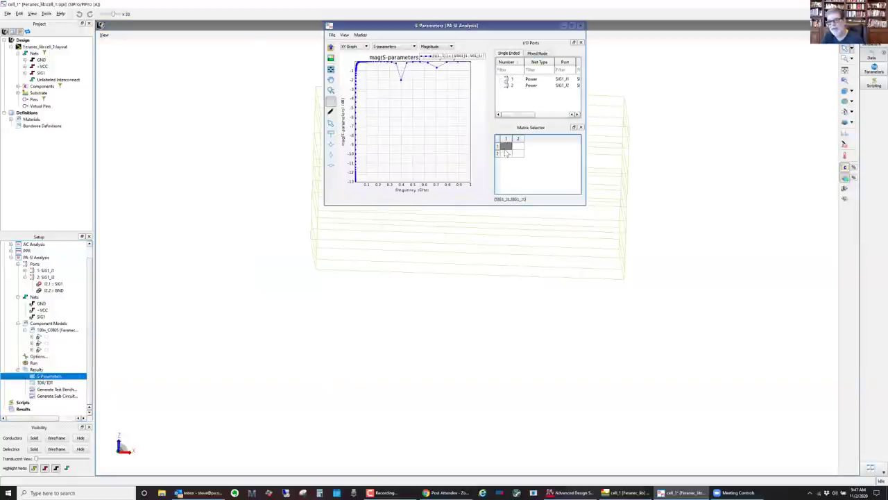
ctrl+click(518, 154)
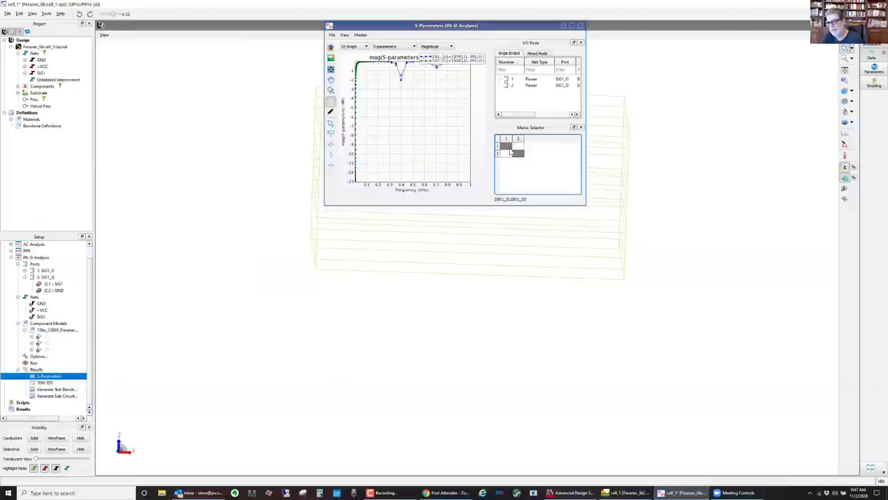
ctrl+click(508, 148)
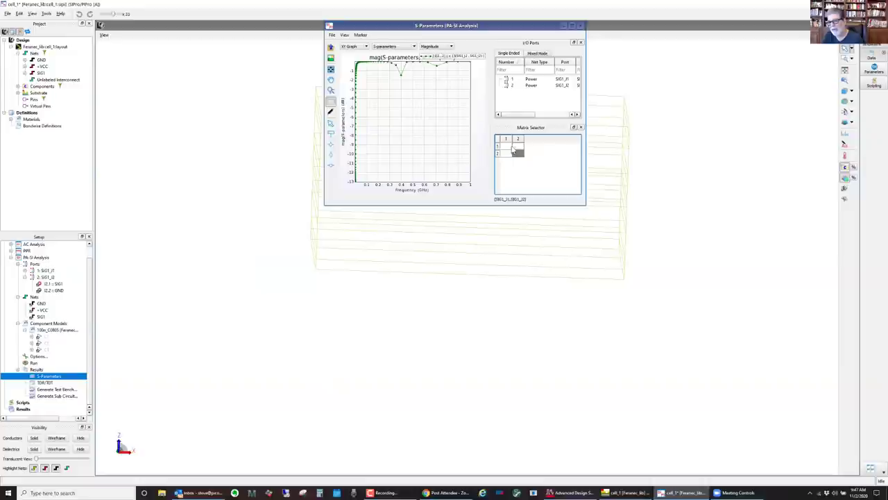
ctrl+click(518, 146)
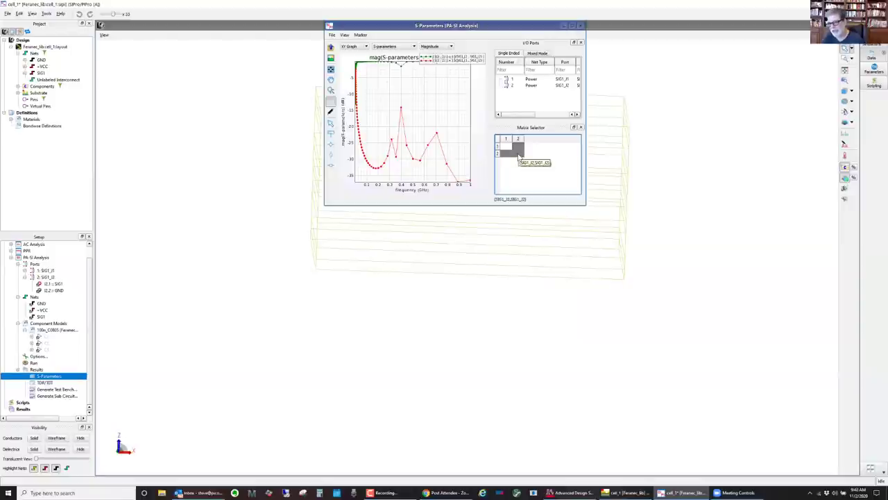
click(583, 26)
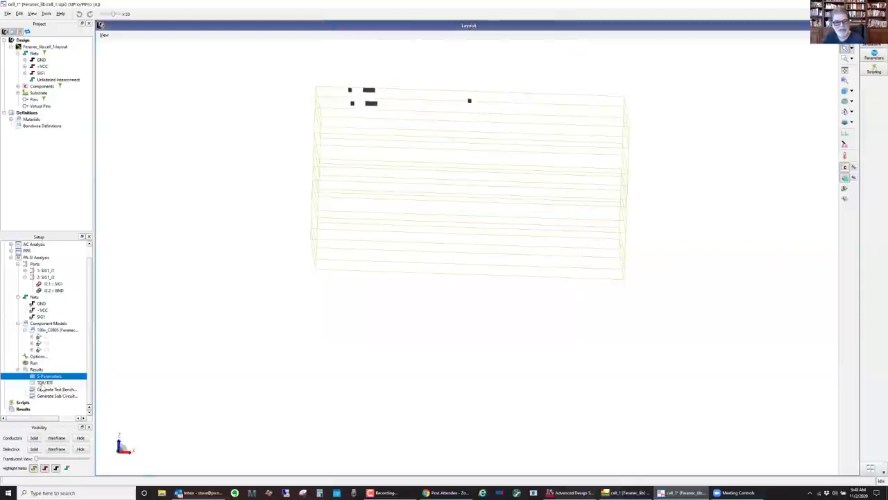
- Open the PA-SI TDR/TDT results and view the impedance-versus-time traces of ports 1 and 2
double_click(43, 382)
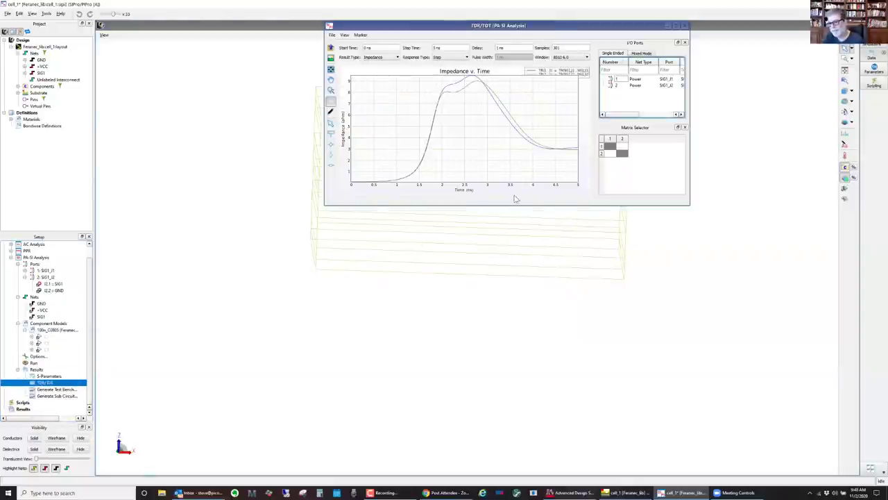
click(624, 156)
click(624, 155)
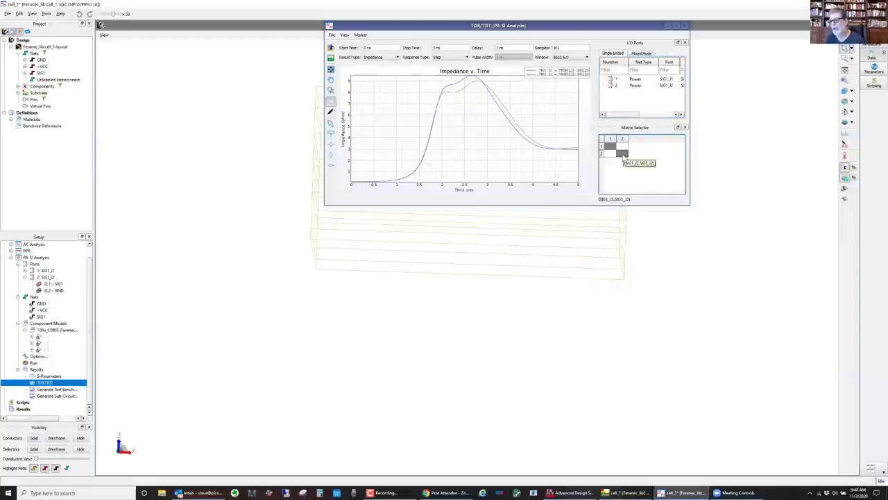